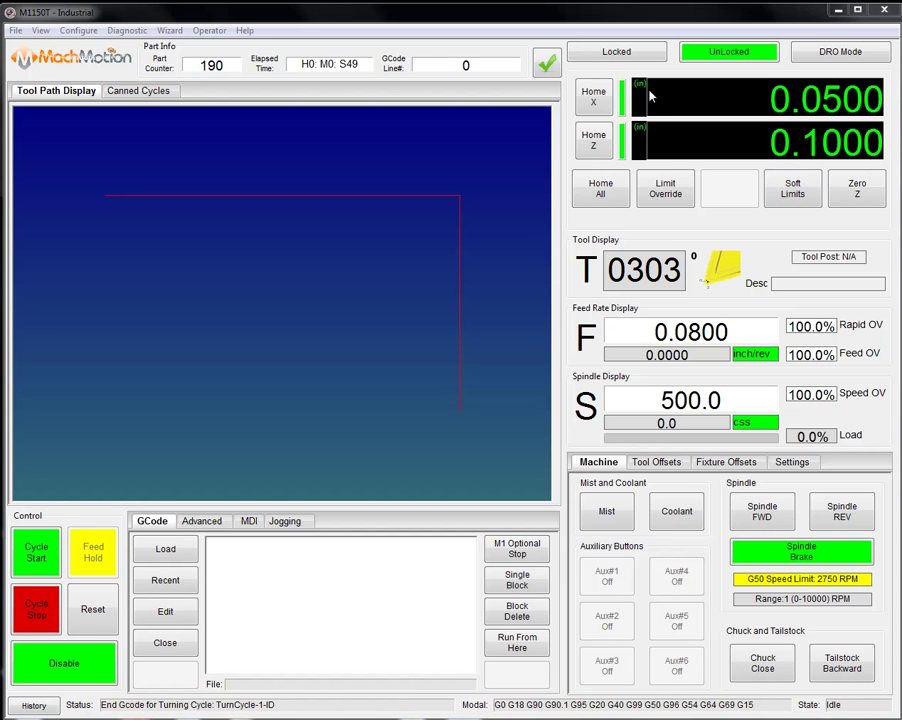
# Step: With the position readouts in unlocked mode, set the Z position to 3 and zero the Z axis
pyautogui.click(640, 56)
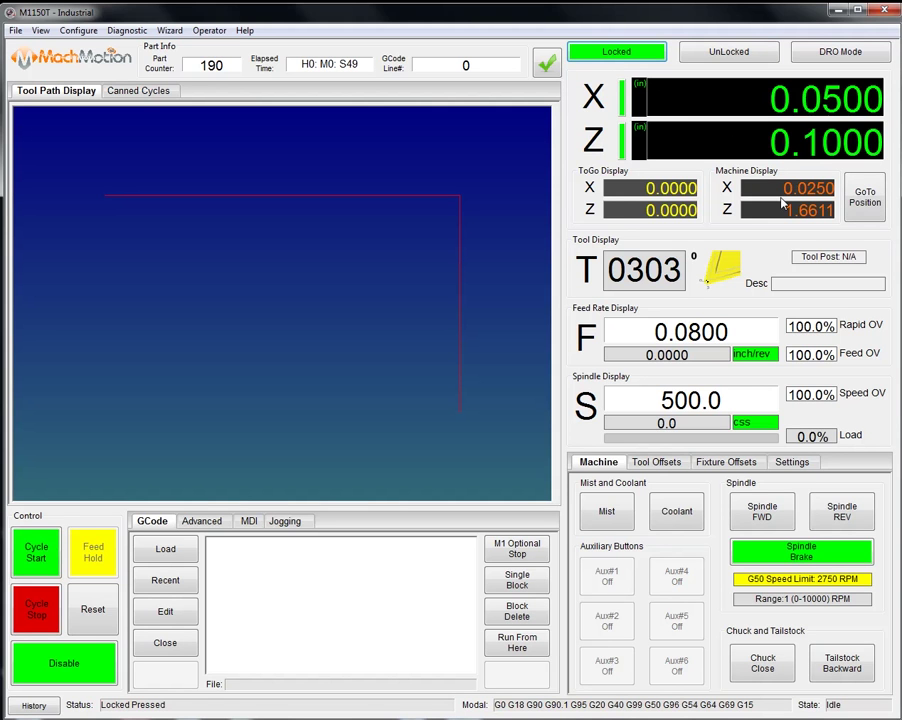
pyautogui.click(705, 49)
pyautogui.click(836, 142)
pyautogui.write('3')
pyautogui.press('Return')
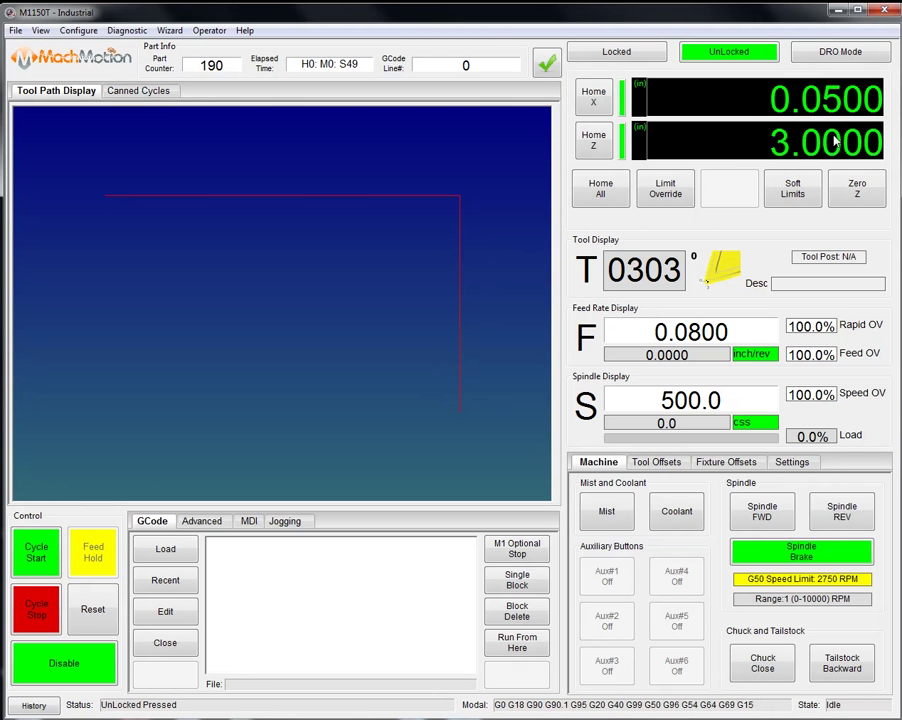
pyautogui.click(860, 198)
pyautogui.click(543, 370)
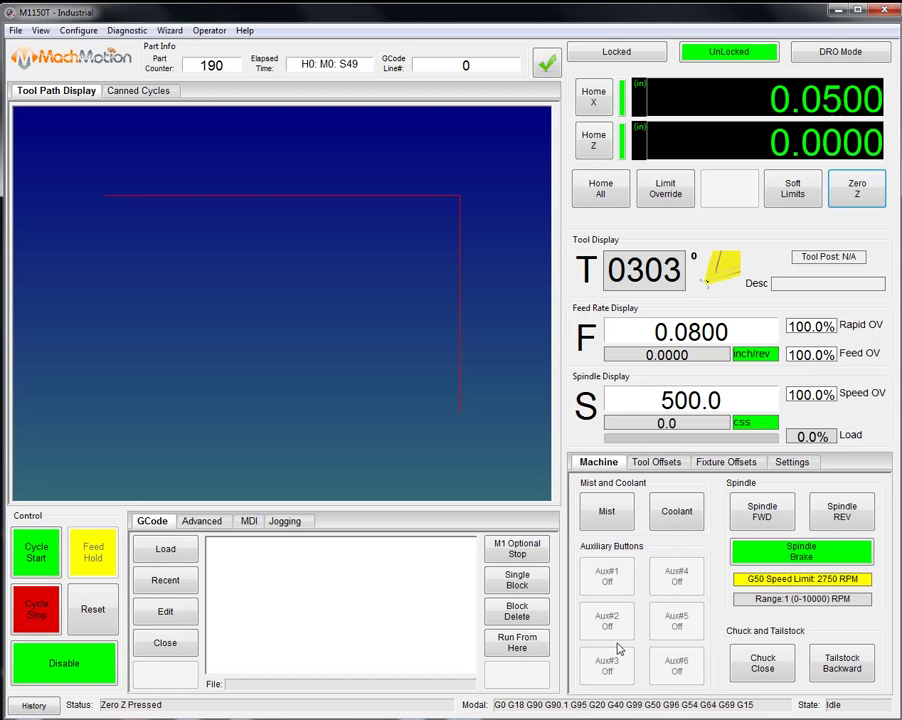
# Step: Switch the mist on and off again, and run the spindle forward briefly before stopping it
pyautogui.click(612, 514)
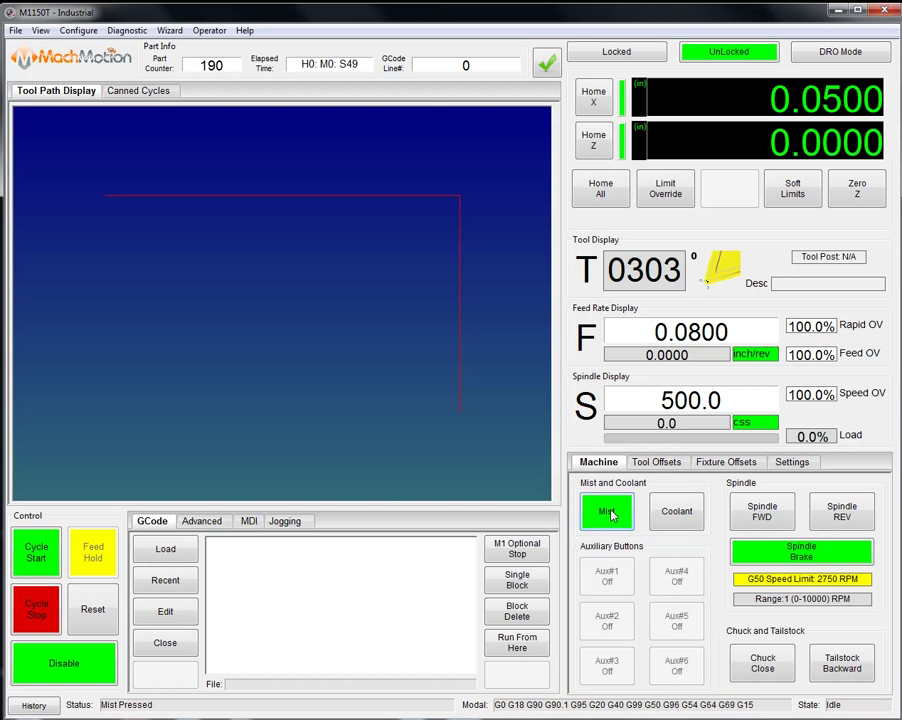
pyautogui.click(612, 514)
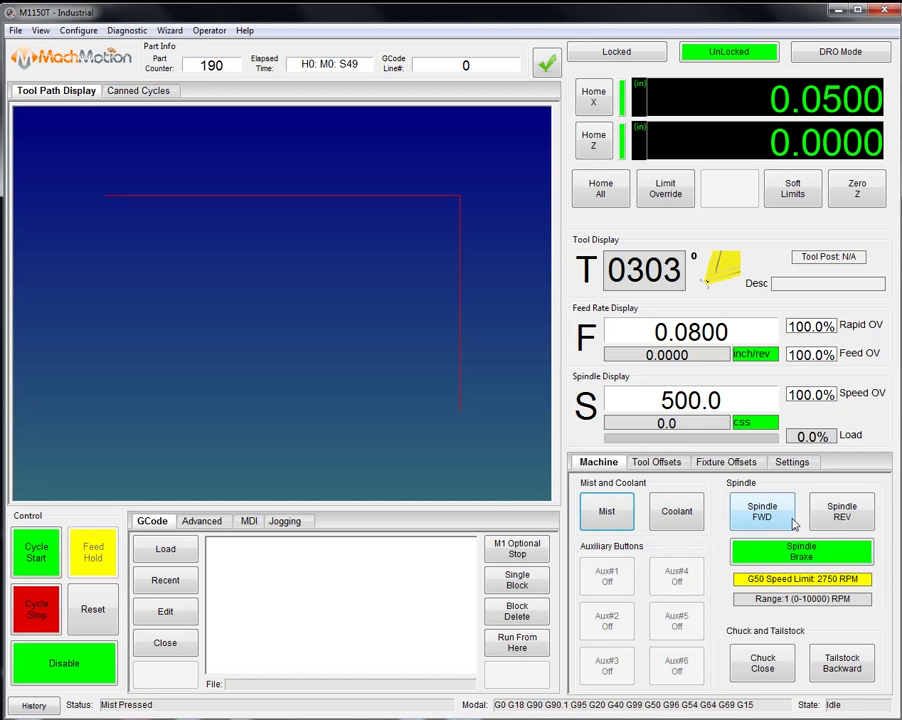
pyautogui.click(762, 515)
pyautogui.click(763, 515)
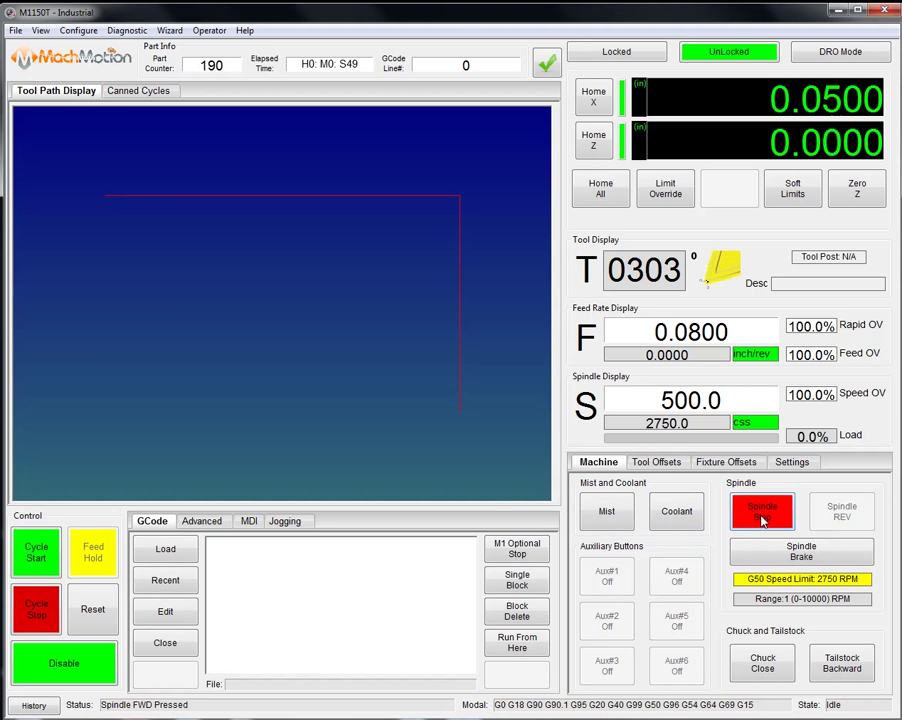
pyautogui.click(762, 516)
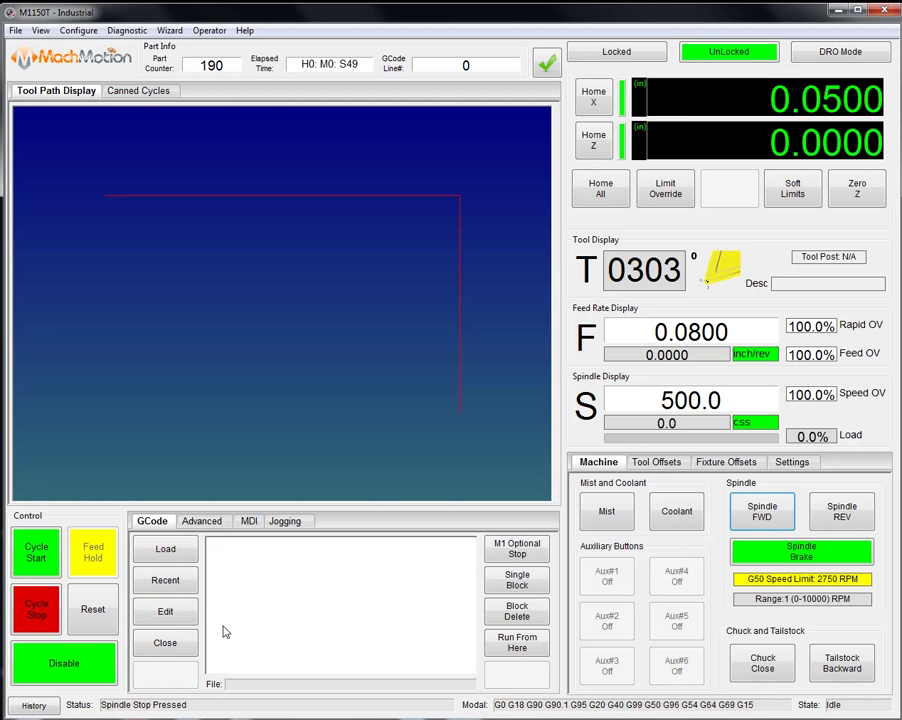
# Step: Enter G0 X1 and G0 Z2 as manual data input commands and execute them
pyautogui.click(203, 525)
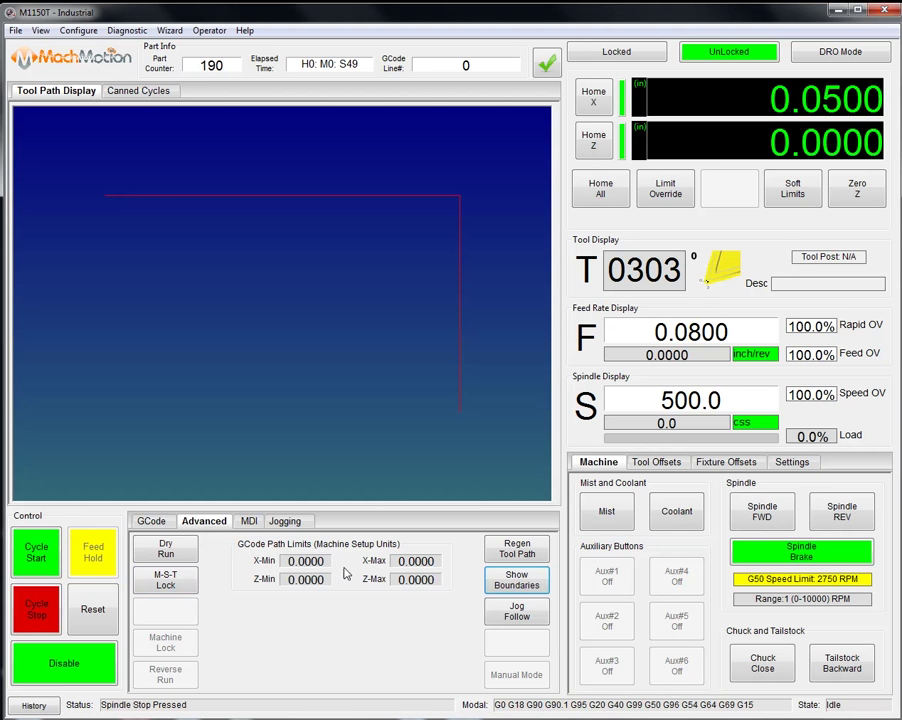
pyautogui.click(248, 522)
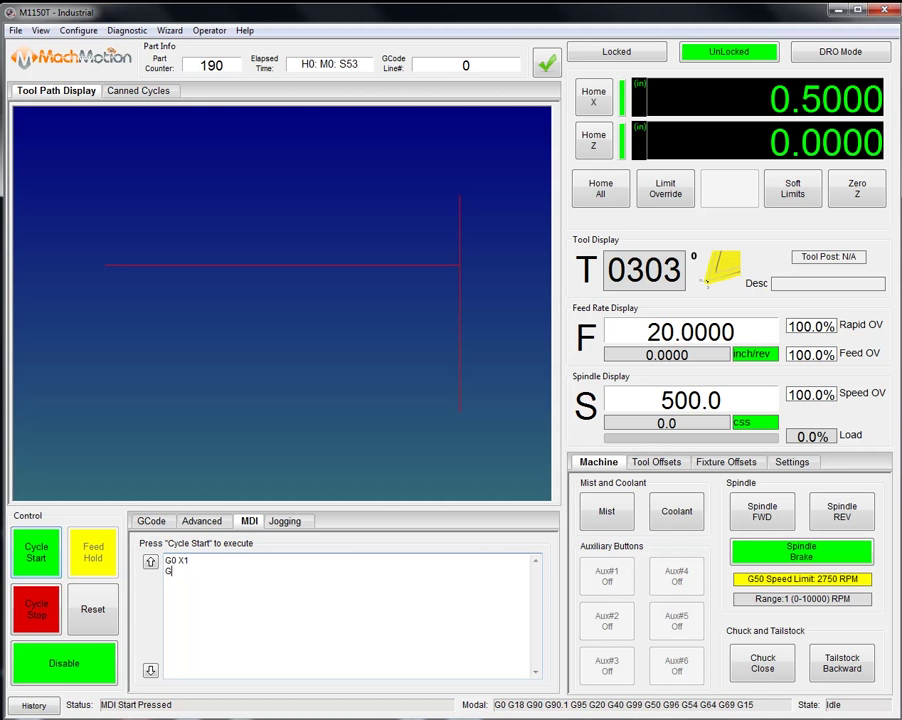
pyautogui.write('0 X')
pyautogui.write('2')
pyautogui.press('Left')
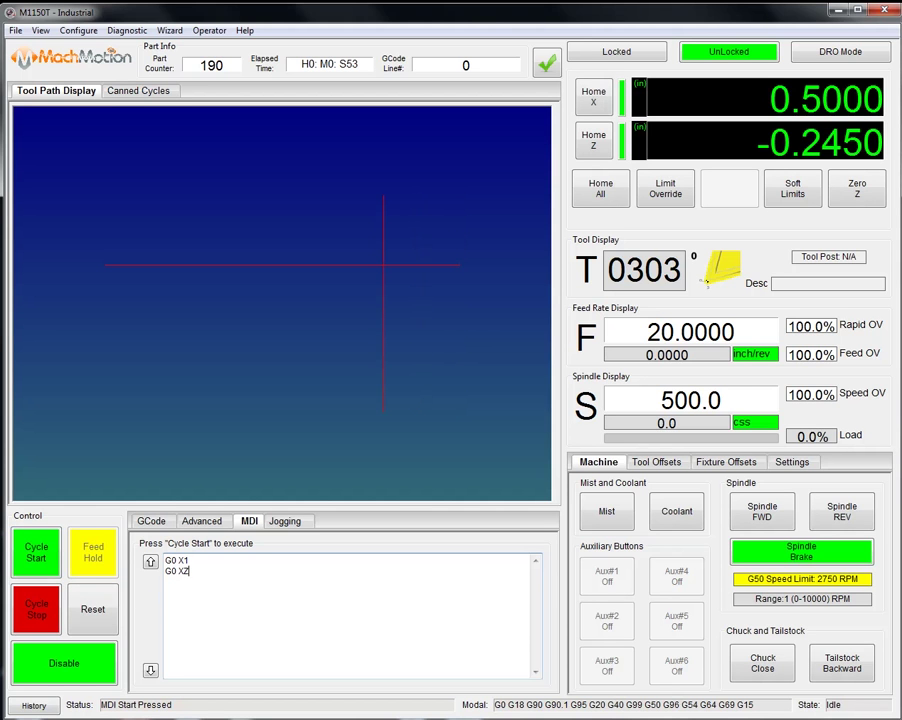
pyautogui.press('BackSpace')
pyautogui.press('BackSpace')
pyautogui.write('Z2')
pyautogui.click(36, 572)
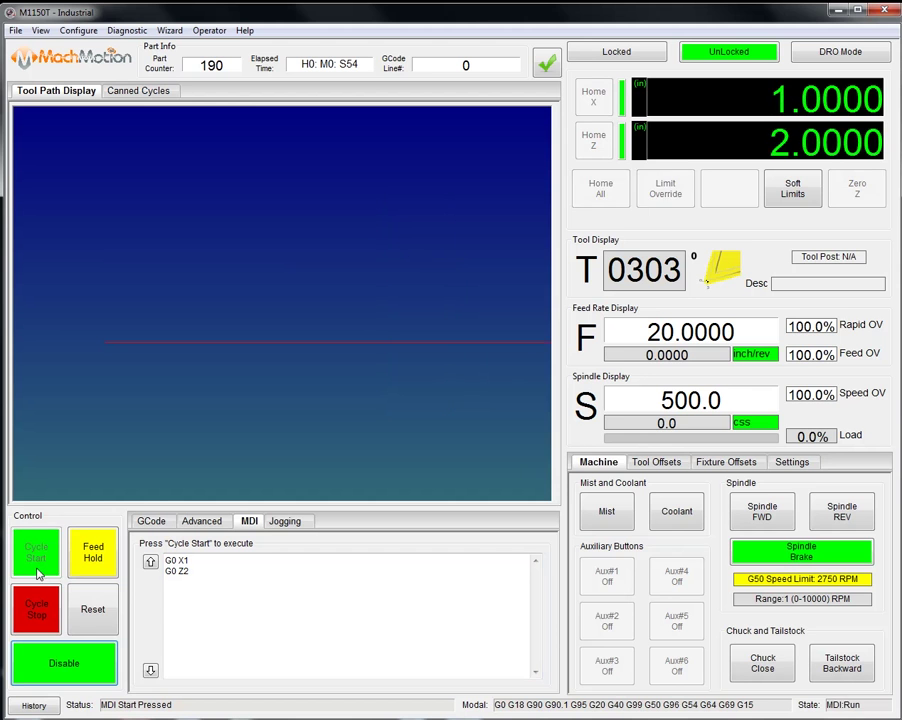
# Step: Display the jogging controls, and disable and re-enable the machine
pyautogui.click(296, 522)
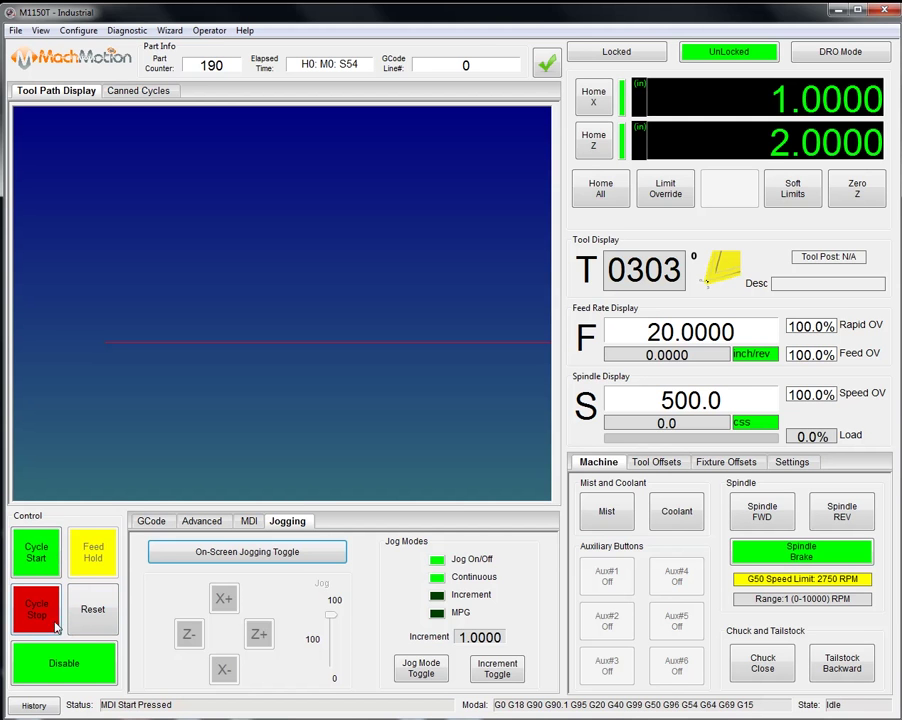
pyautogui.click(74, 659)
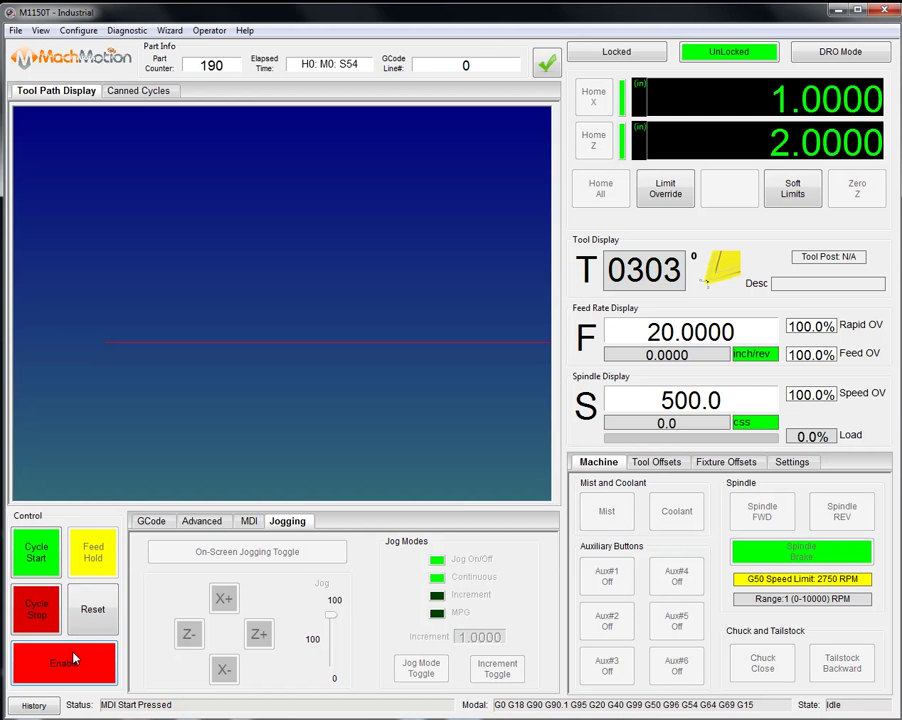
pyautogui.click(74, 659)
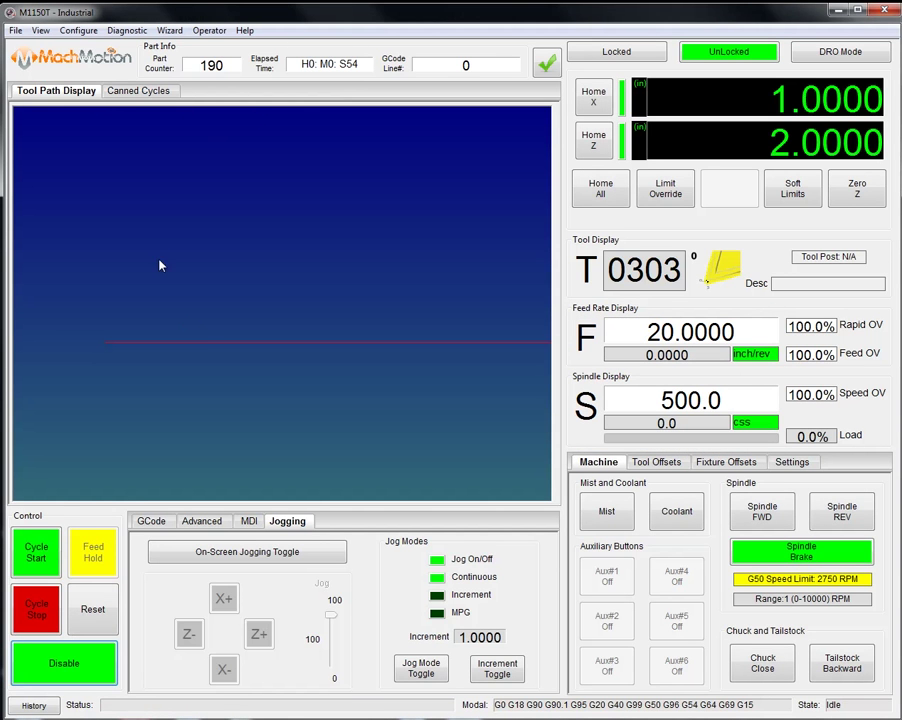
# Step: Post the canned cycles of the test file as G-code and display the generated program
pyautogui.click(138, 95)
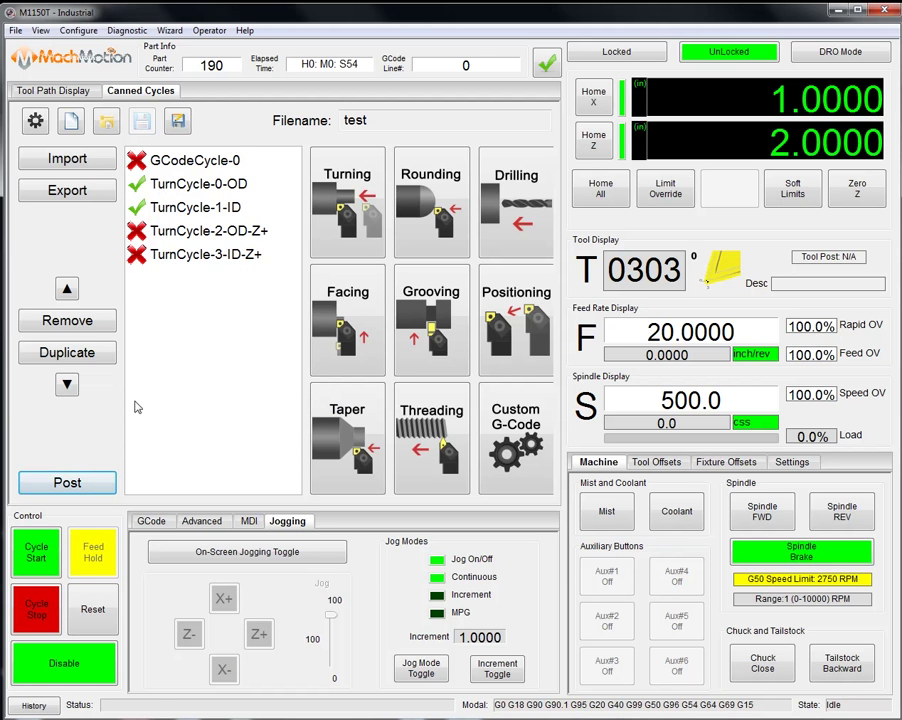
pyautogui.click(54, 479)
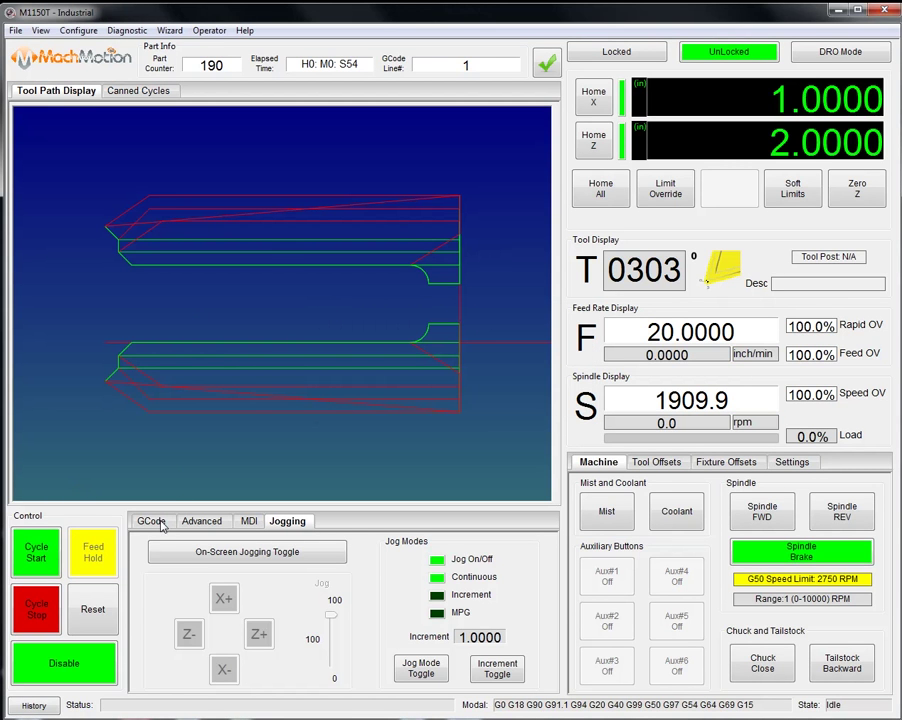
pyautogui.click(158, 524)
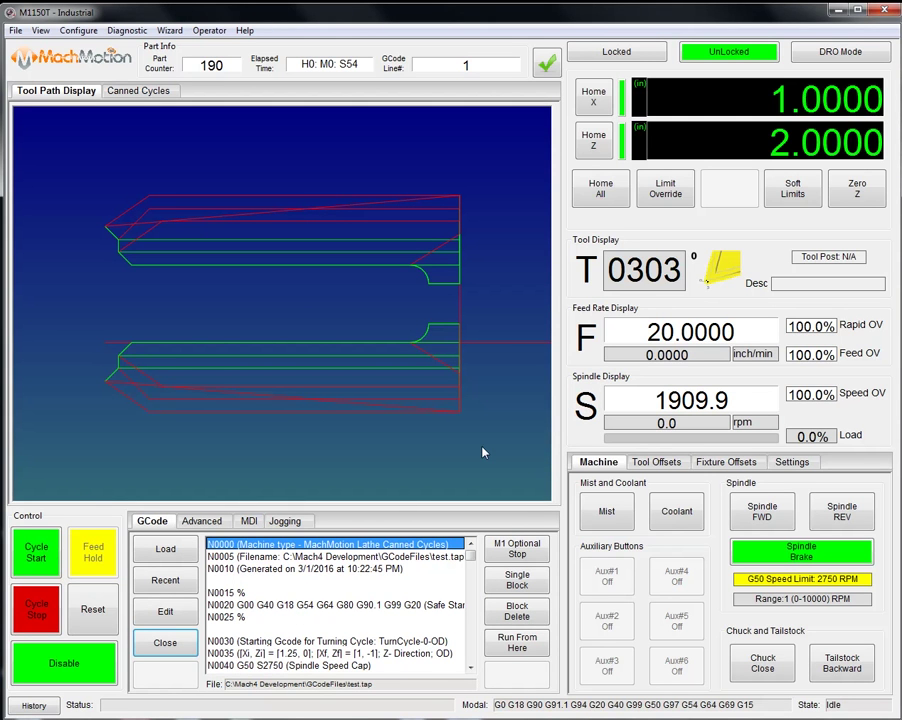
# Step: Jog the Z axis back and forth to about 0.16 in and zero it there, accepting the fixture offset change
pyautogui.press('Right')
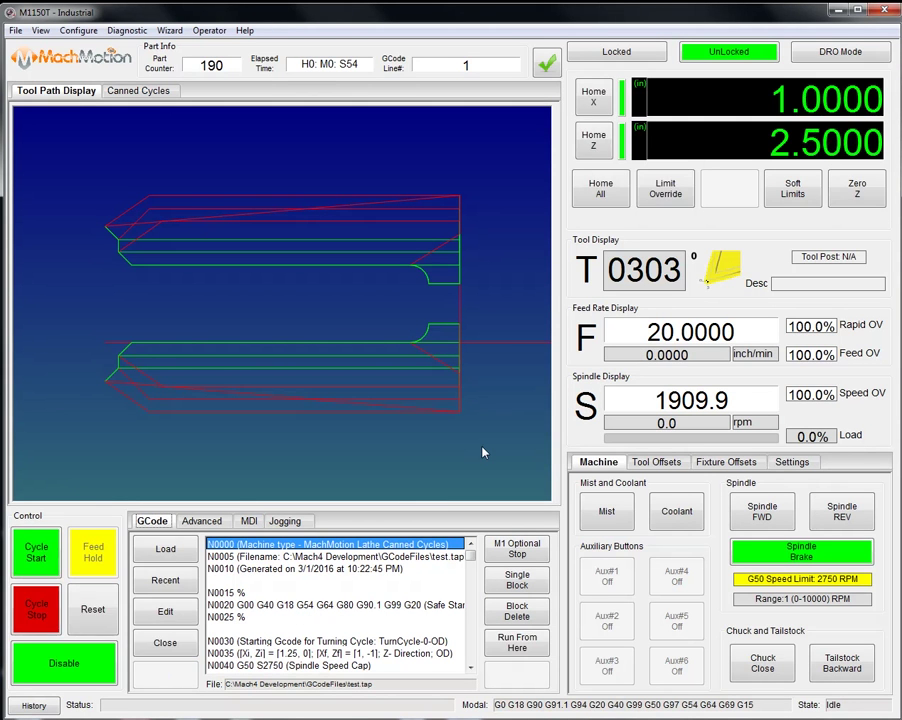
pyautogui.press('Left')
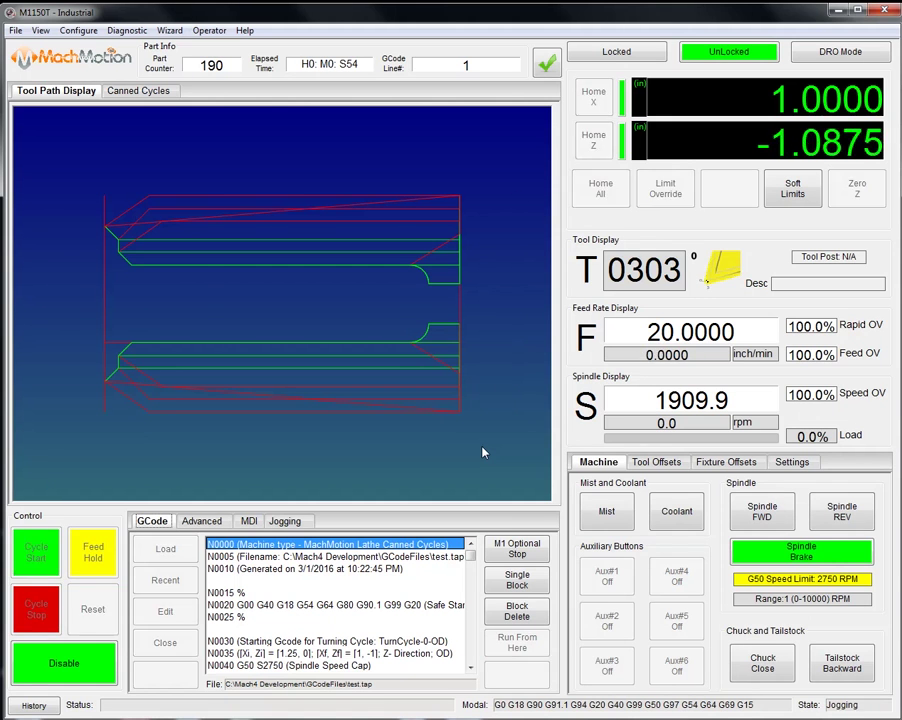
pyautogui.press('Right')
pyautogui.press('Left')
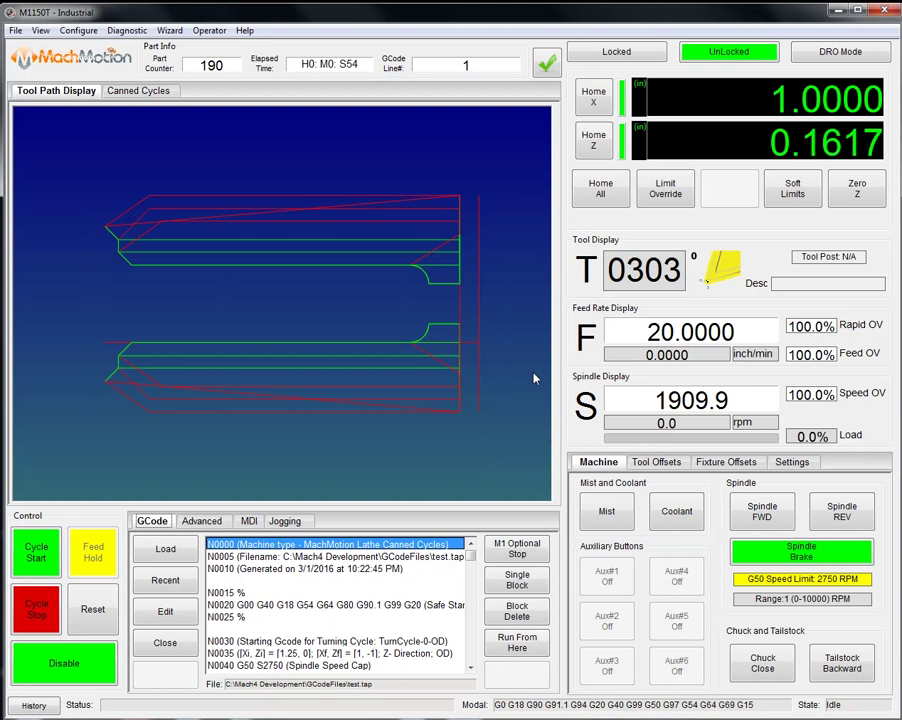
pyautogui.click(875, 199)
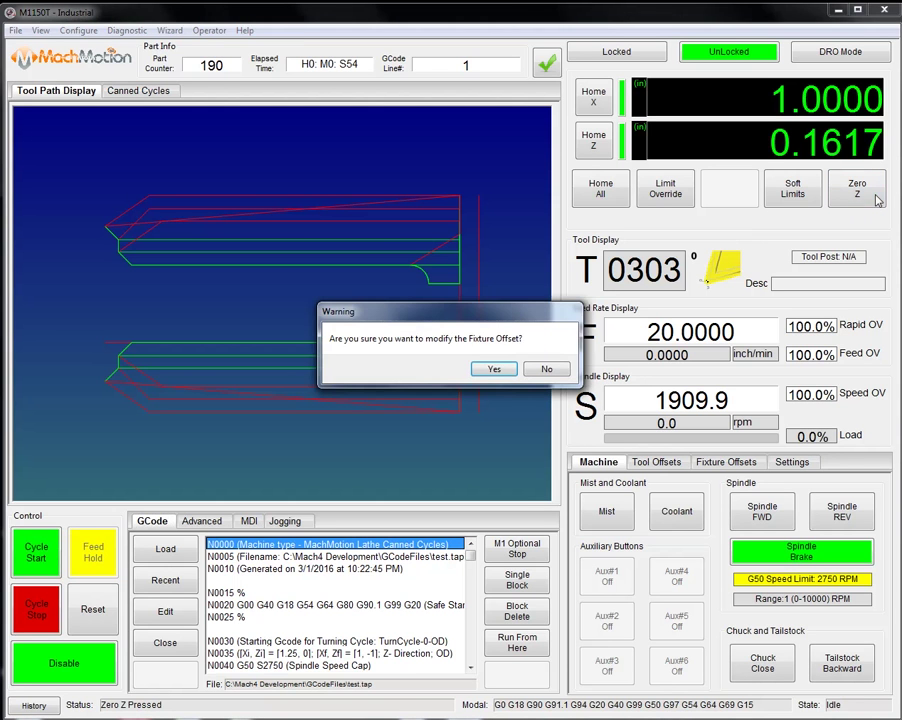
pyautogui.click(492, 369)
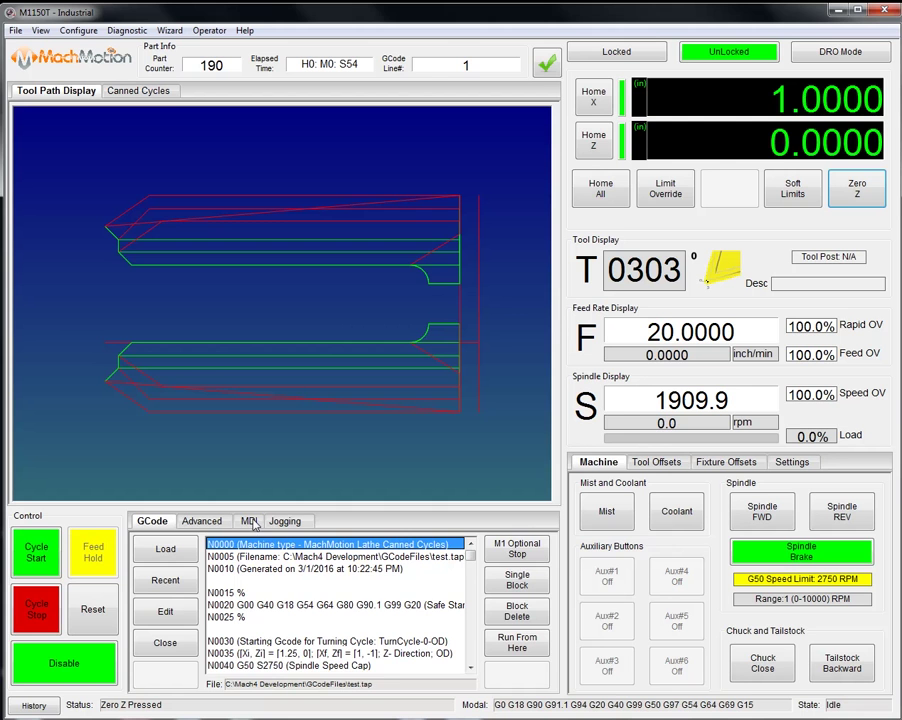
# Step: Regenerate the tool path for the posted program and start the G-code cycle
pyautogui.click(200, 521)
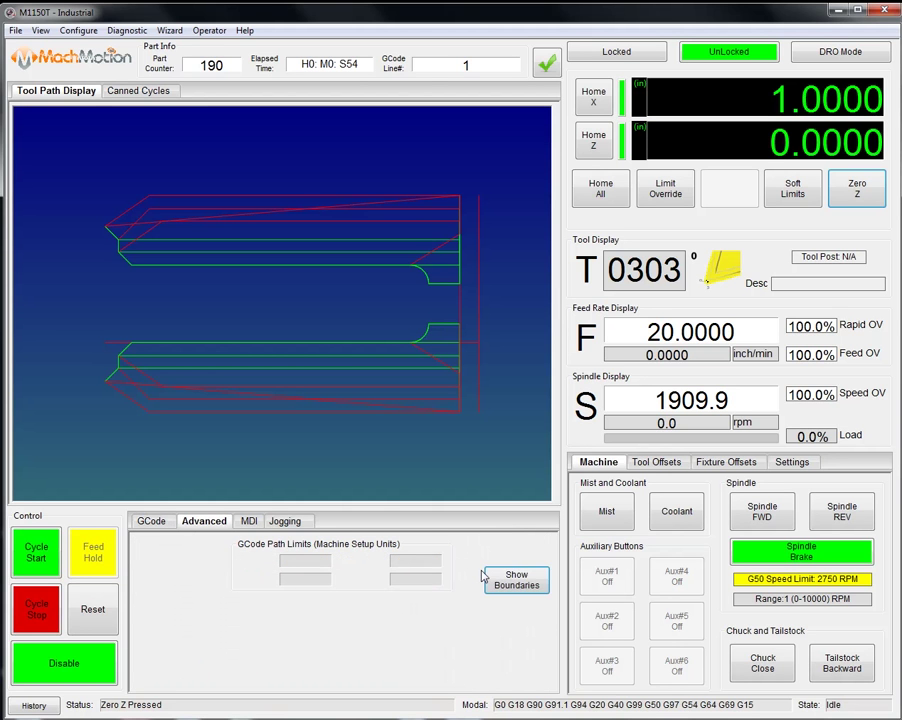
pyautogui.click(520, 553)
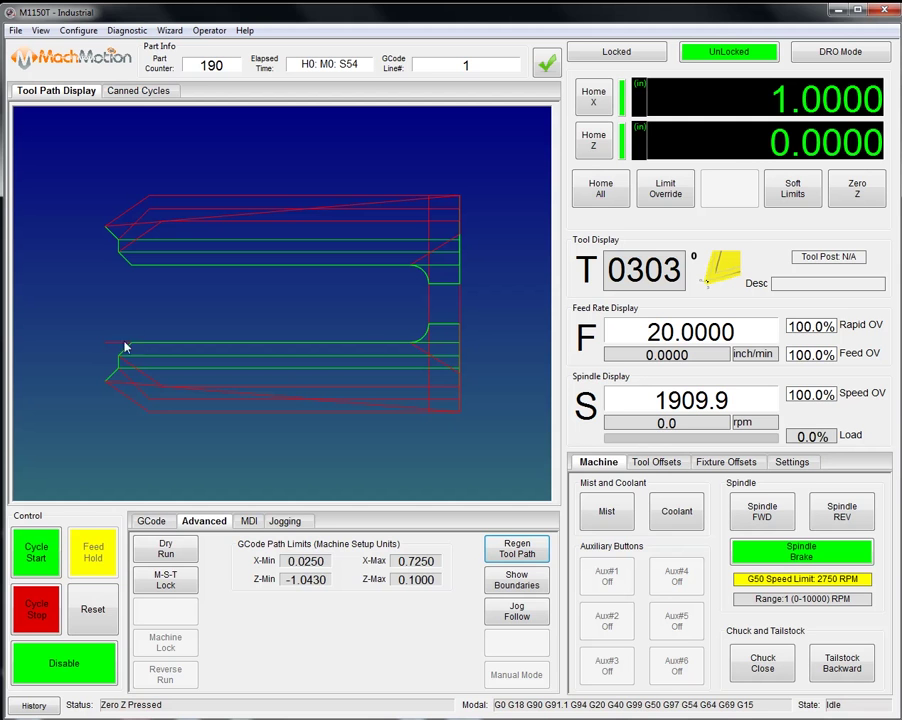
pyautogui.click(33, 566)
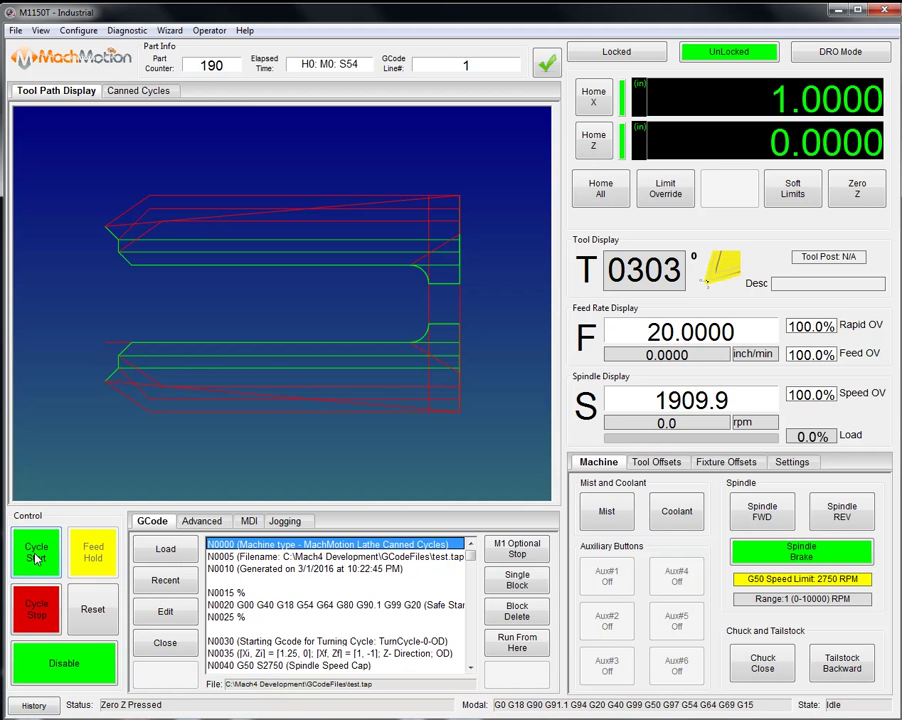
pyautogui.click(36, 559)
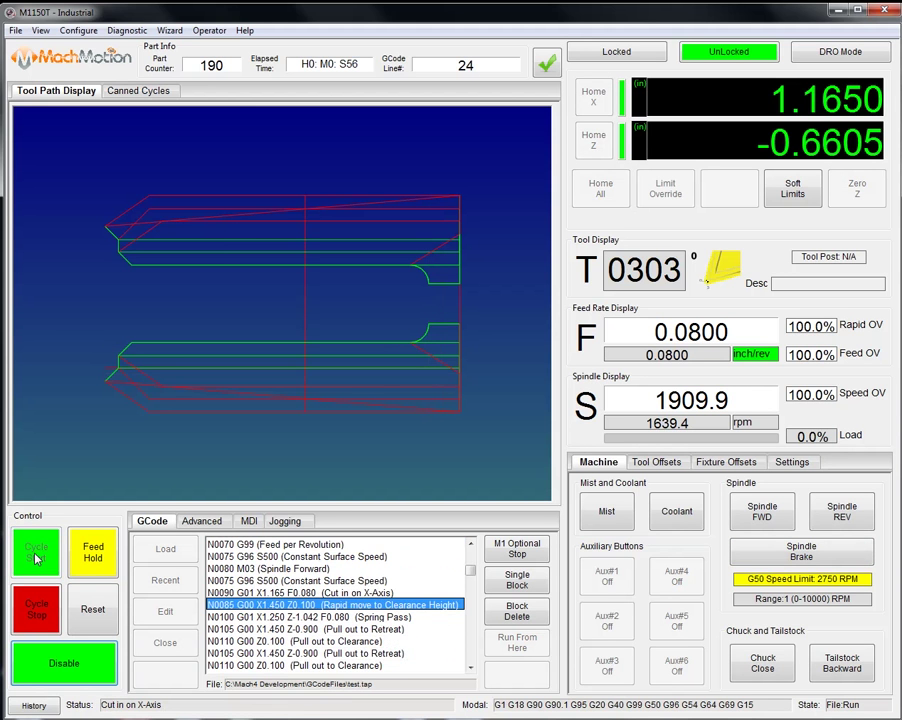